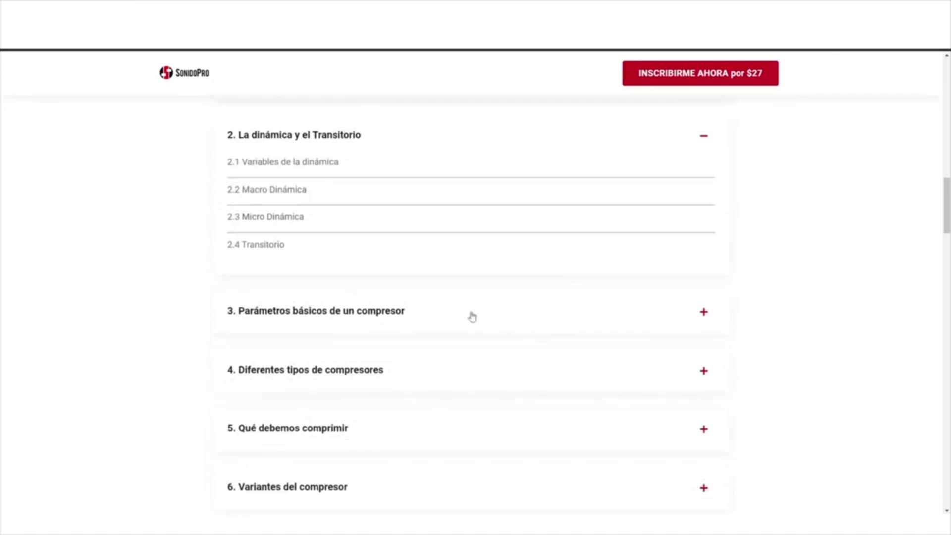
Expand and review the lesson lists of the compression course's modules from compressor types through "7. Finalizando".
left_click(459, 346)
scroll(475, 325, "down", 5)
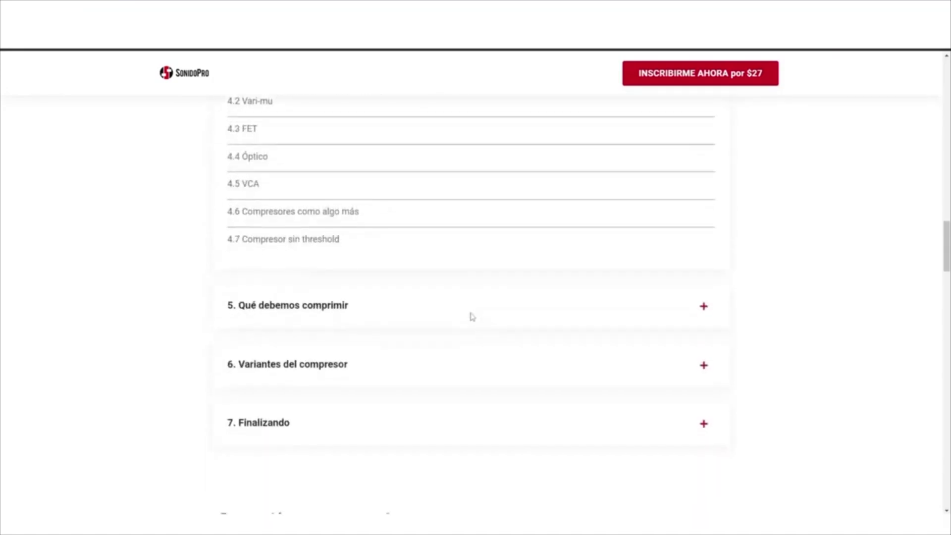
left_click(472, 317)
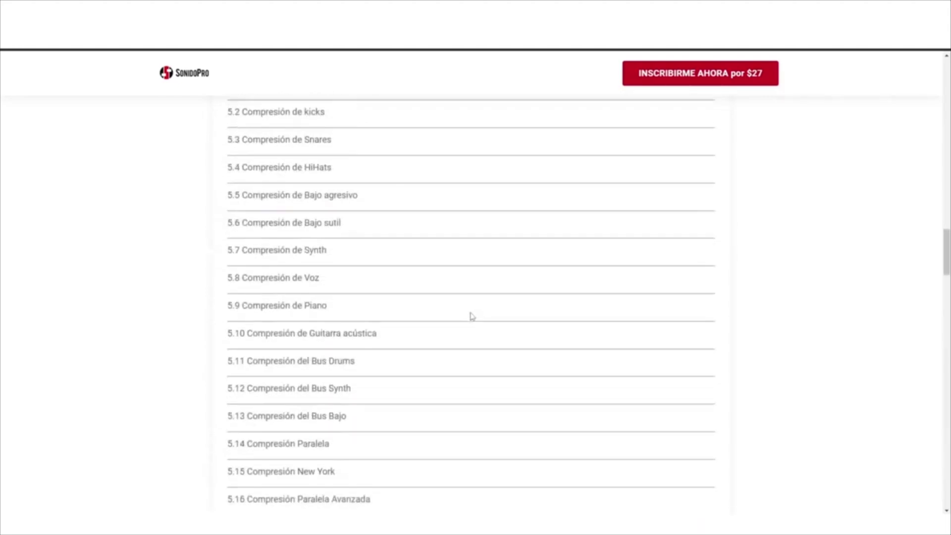
scroll(470, 312, "down", 5)
left_click(403, 131)
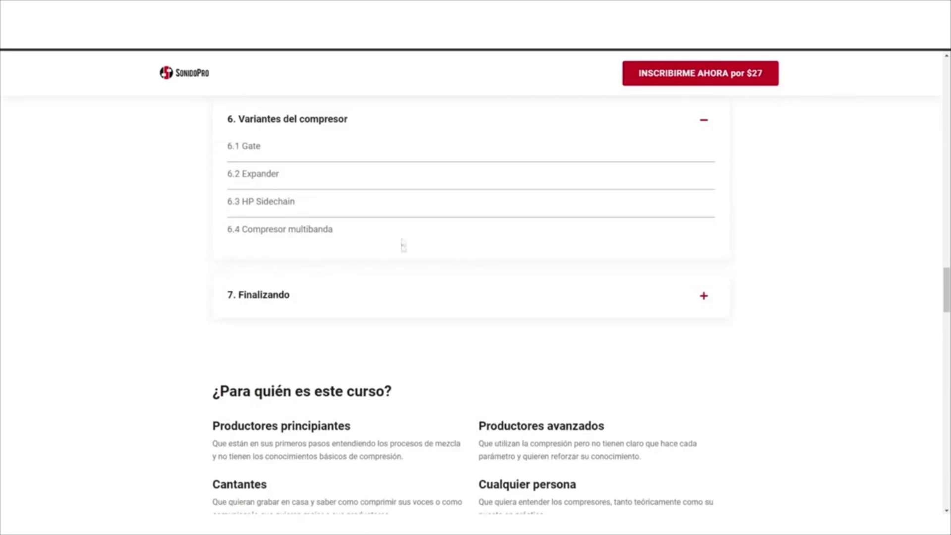
left_click(405, 303)
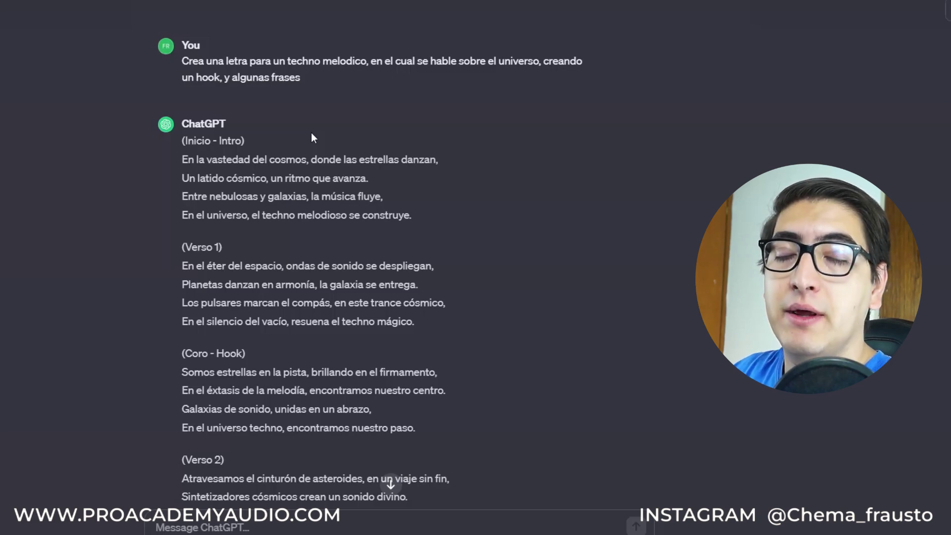
Copy the four lines of the first "Chorus - Hook" from the English lyrics in the ChatGPT conversation.
scroll(311, 134, "down", 10)
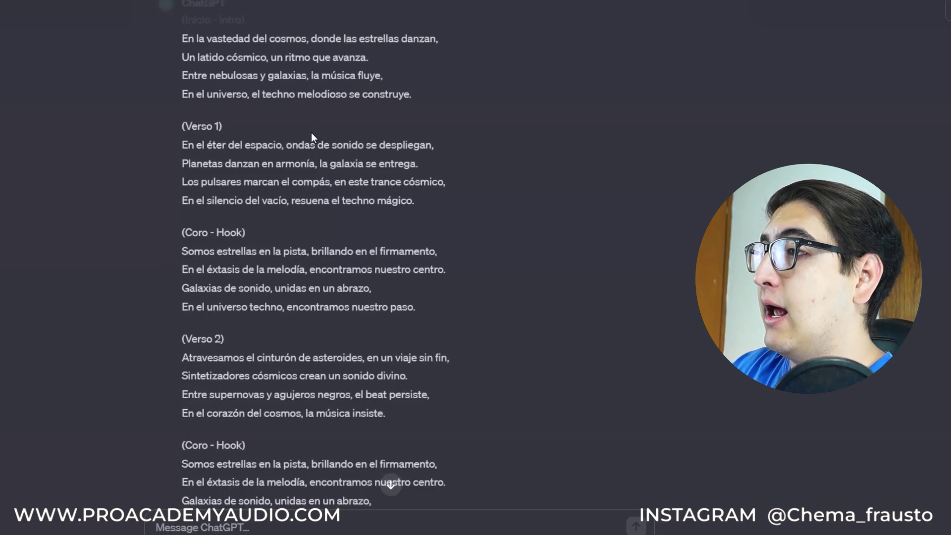
scroll(311, 132, "down", 8)
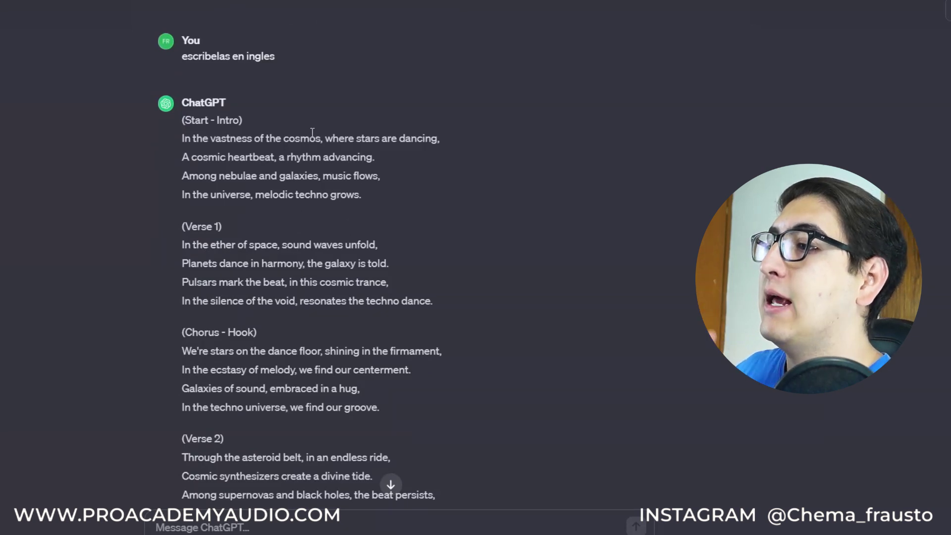
scroll(312, 133, "down", 2)
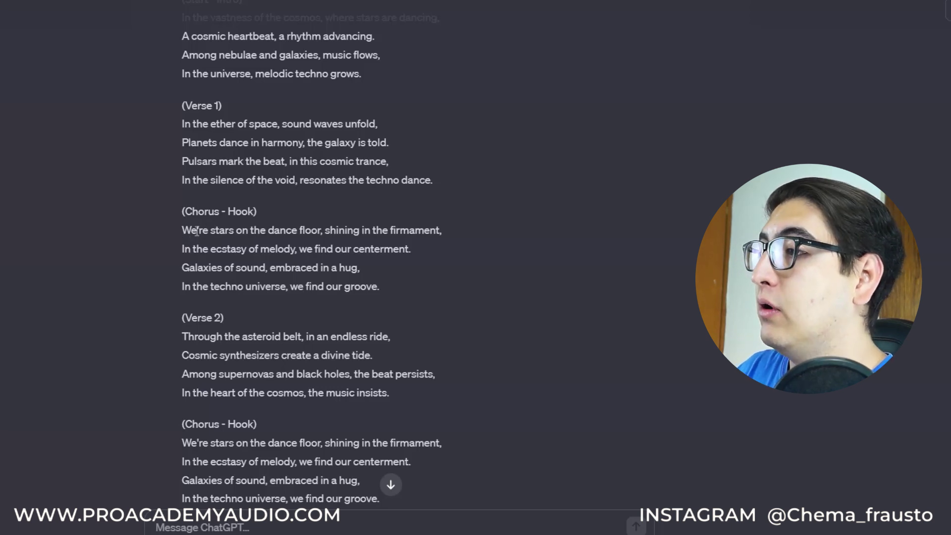
left_click_drag(179, 231, 385, 290)
key("ctrl+c")
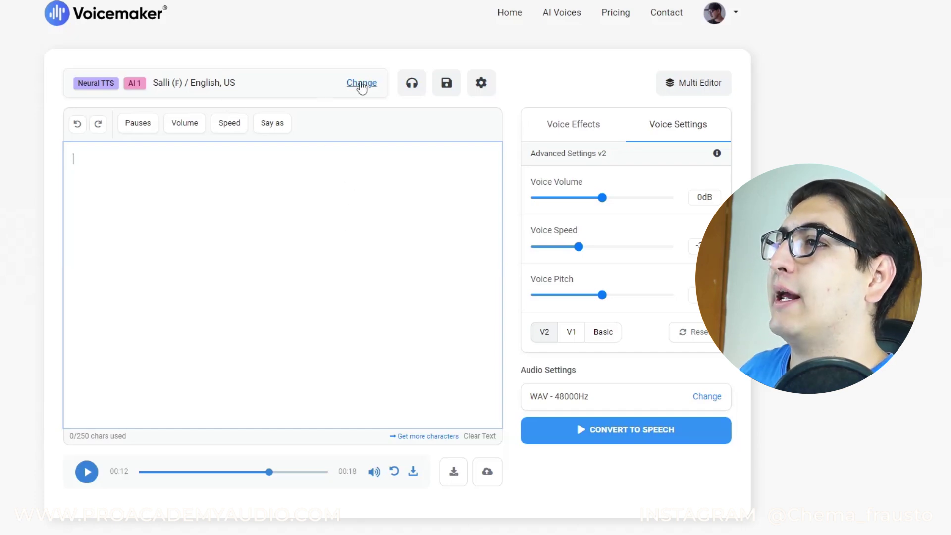
In Voicemaker, choose the Neural TTS female voice Salli (English, US) and paste the copied chorus into the text editor.
left_click(361, 84)
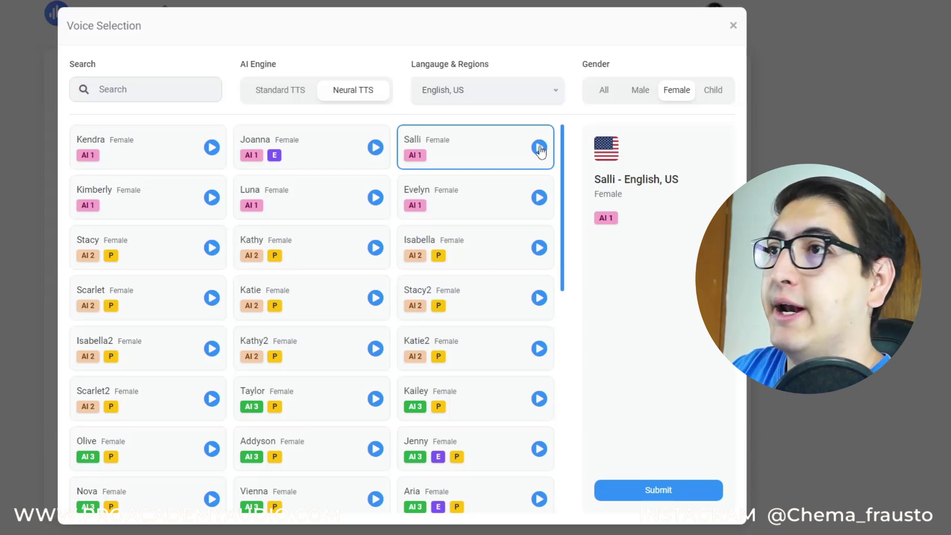
left_click(689, 491)
left_click(230, 202)
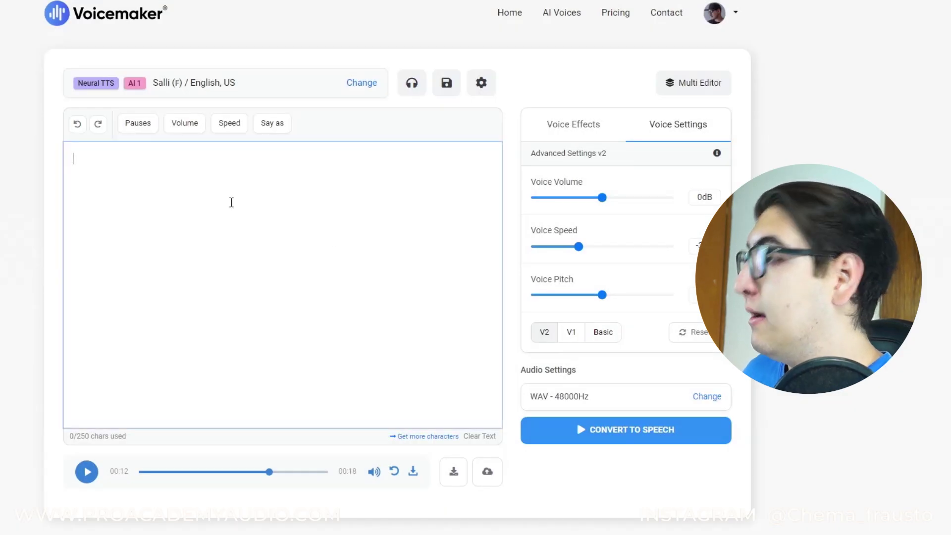
right_click(231, 202)
left_click(272, 322)
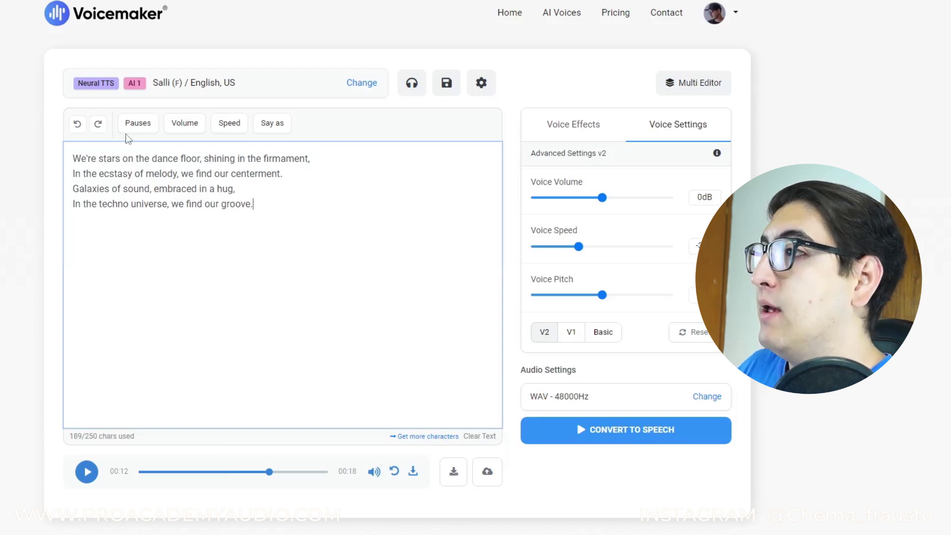
Add a 2s pause and an Expletive say-as tag after the last lyric line.
left_click(136, 130)
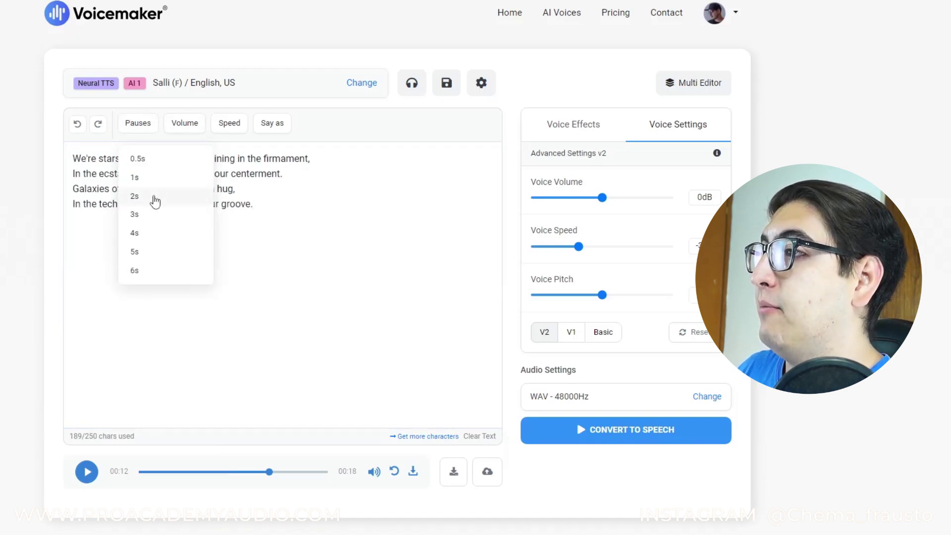
left_click(134, 194)
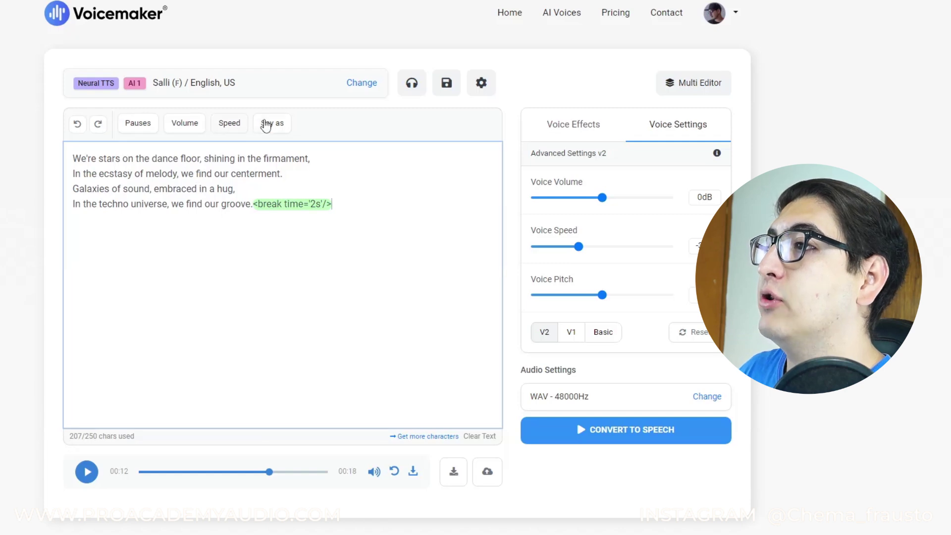
left_click(266, 126)
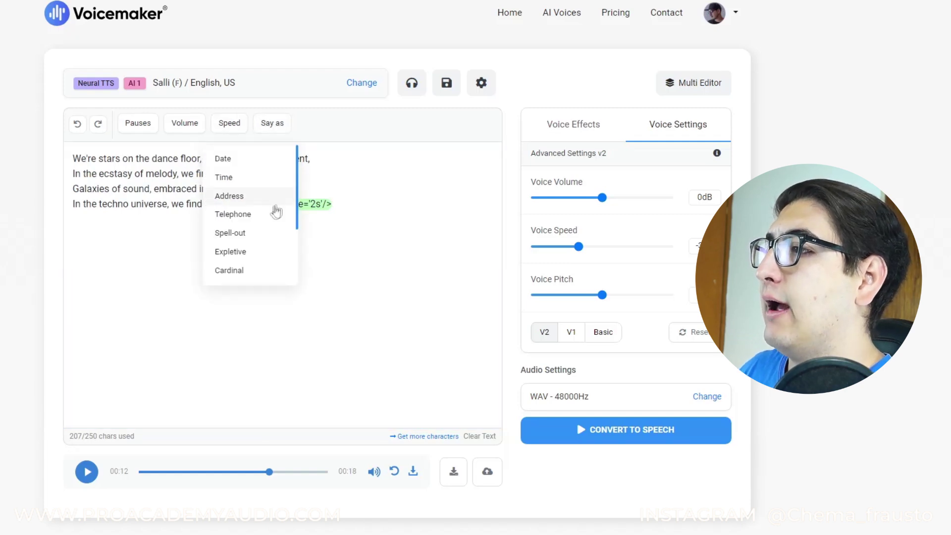
left_click(235, 252)
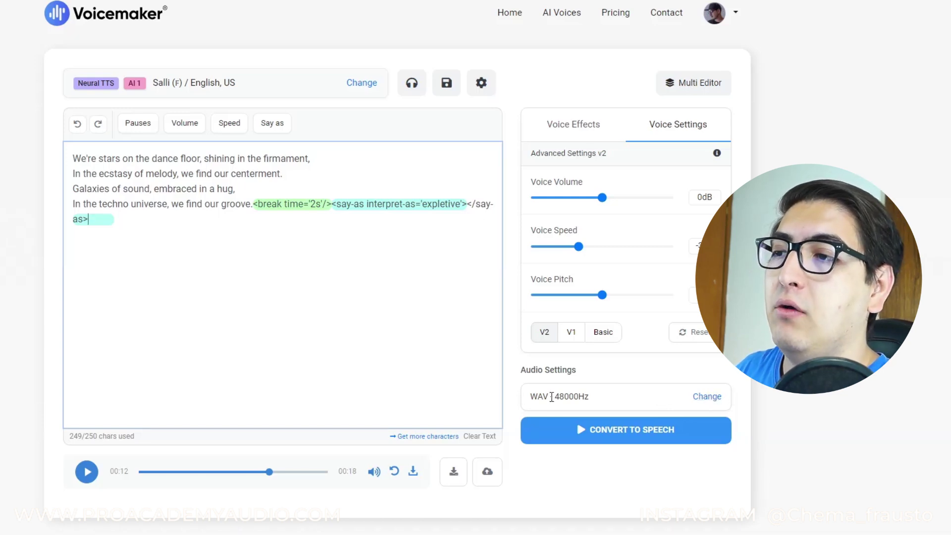
Convert the tagged chorus text to speech and listen to the generated audio.
left_click(614, 436)
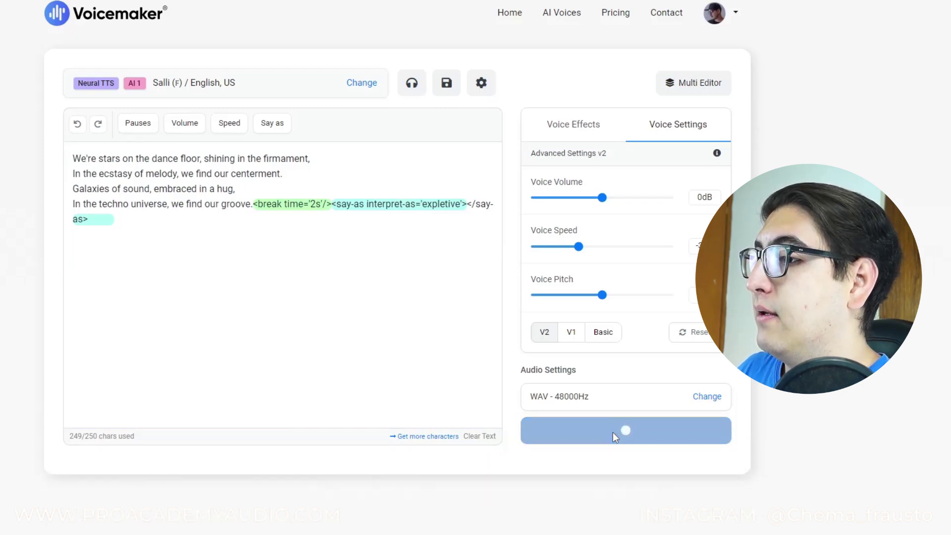
left_click(86, 471)
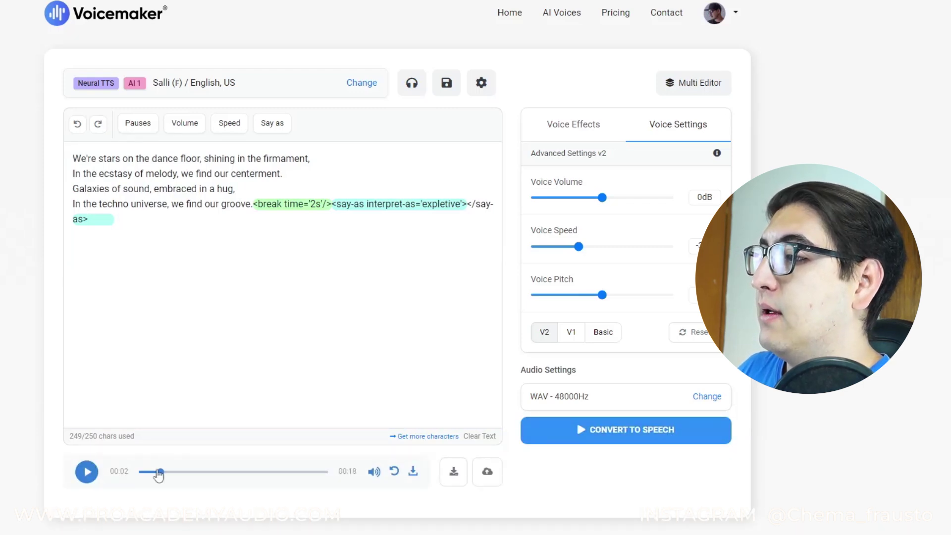
left_click_drag(129, 473, 110, 477)
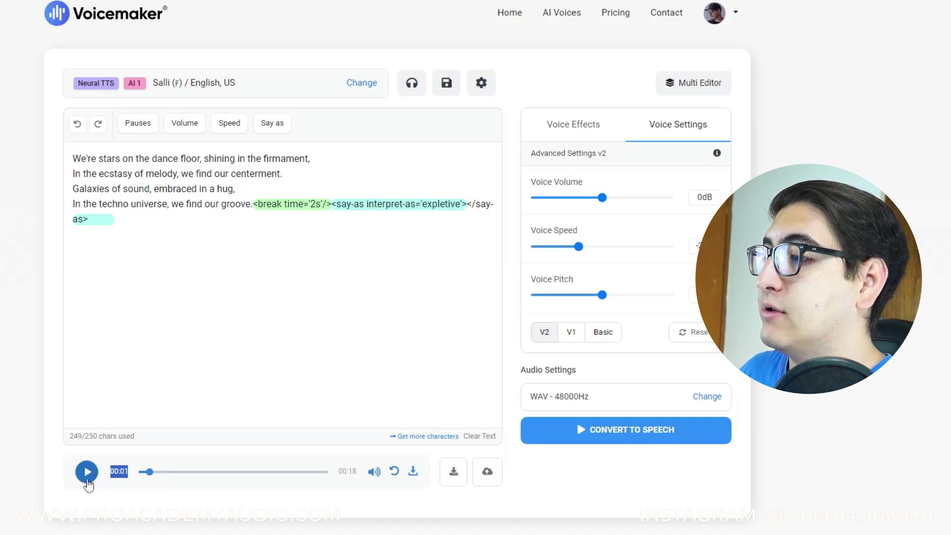
left_click(91, 474)
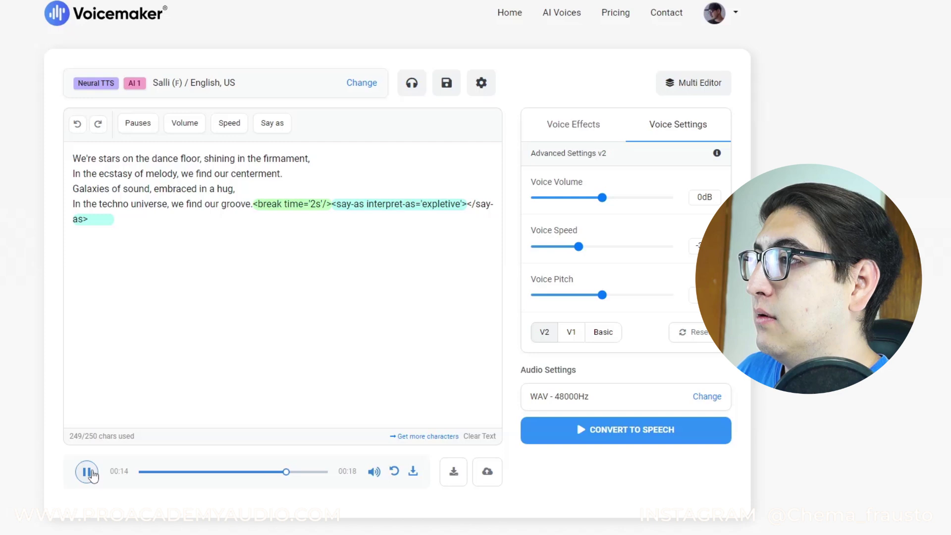
left_click(87, 471)
left_click(292, 472)
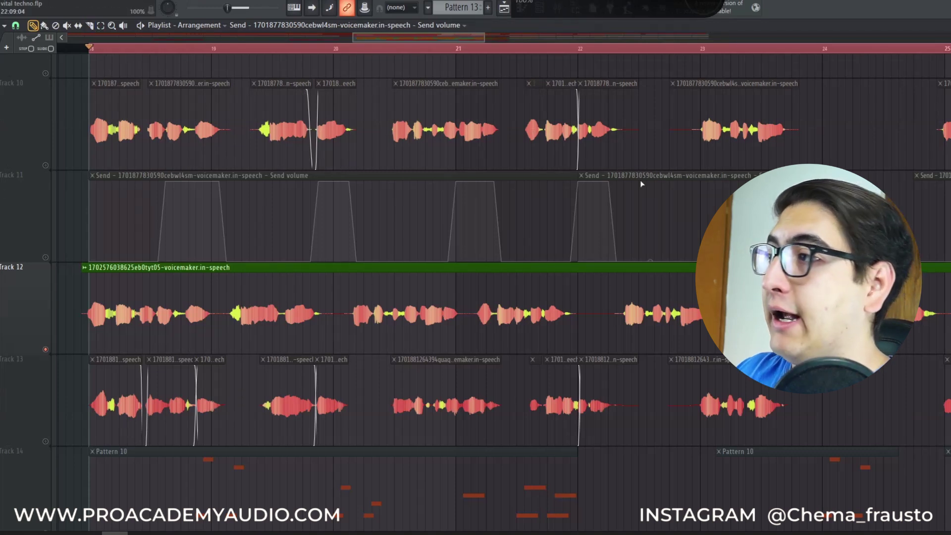
In the FL Studio playlist, slice the Track 12 vocal after its first segment and align the remainder with Track 10's second clip.
key("c")
left_click_drag(304, 338, 83, 78)
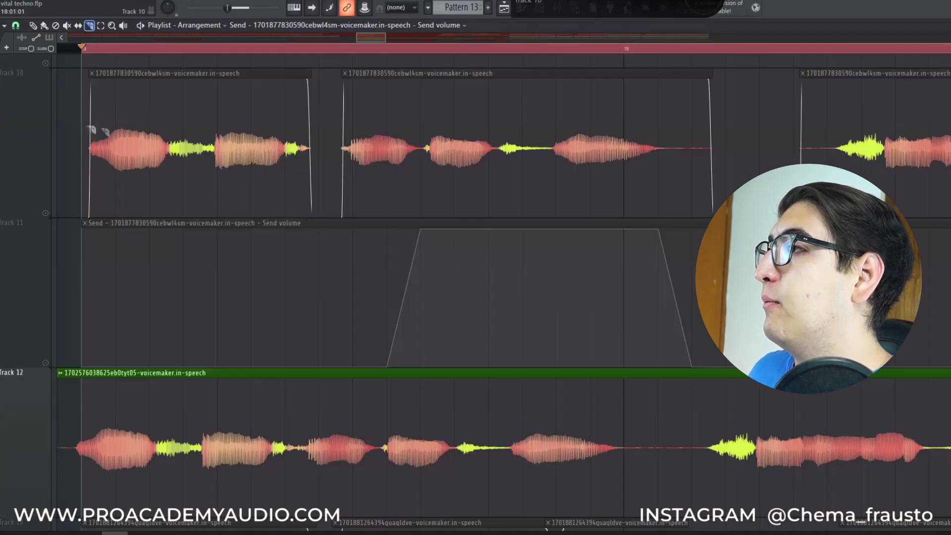
left_click(295, 448)
left_click(32, 25)
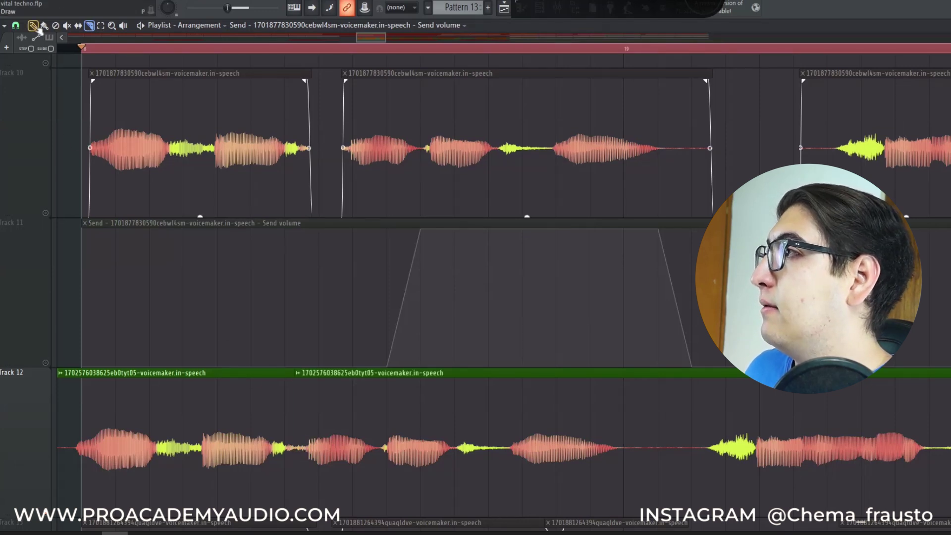
mouse_move(446, 395)
left_mouse_down()
mouse_move(485, 394)
mouse_move(473, 397)
left_mouse_up()
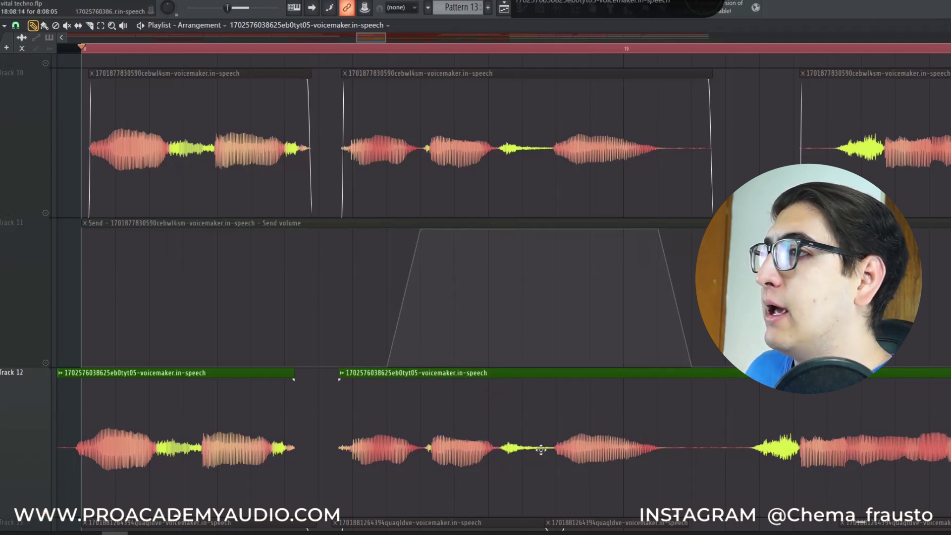
Slice the Track 12 vocal after its second segment, before bar 20, and move the remainder later to match Track 10's third clip.
left_click(89, 26)
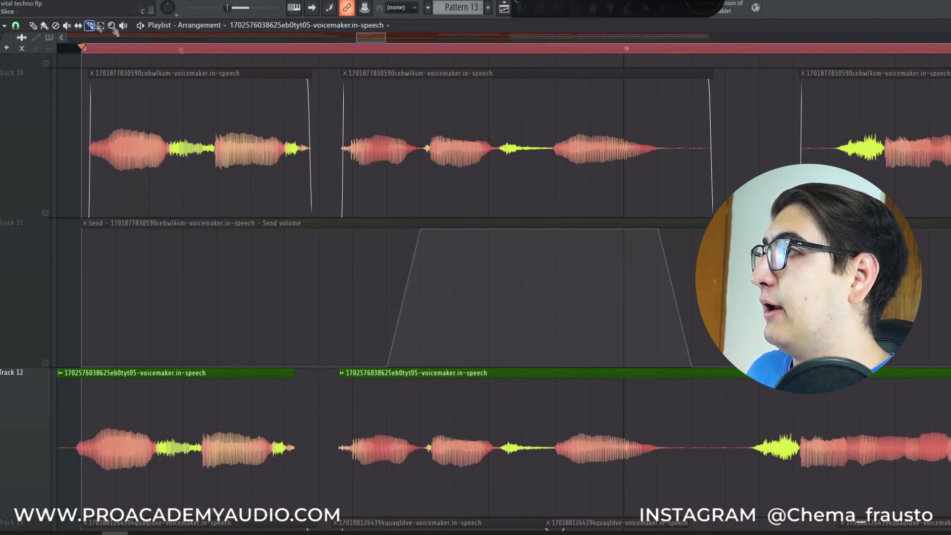
left_click(713, 391)
key("p")
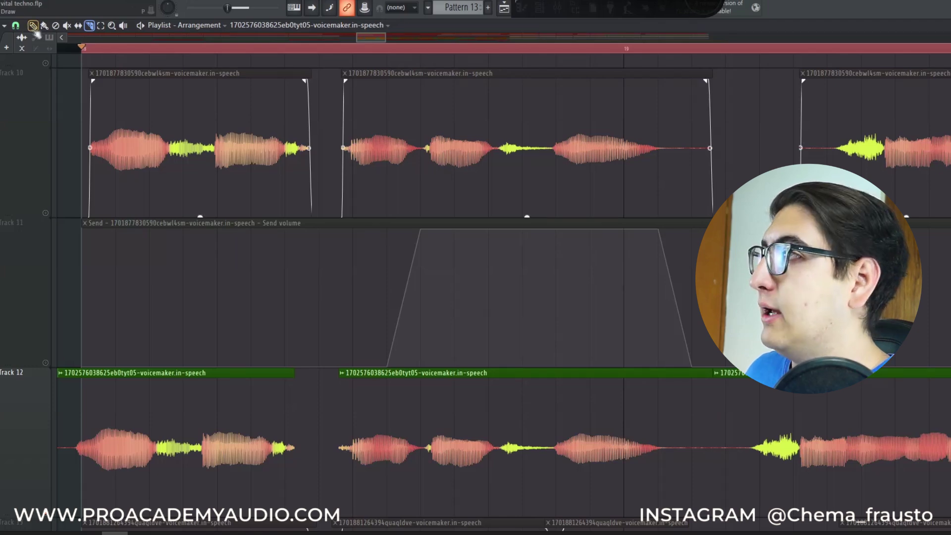
left_click_drag(824, 418, 886, 418)
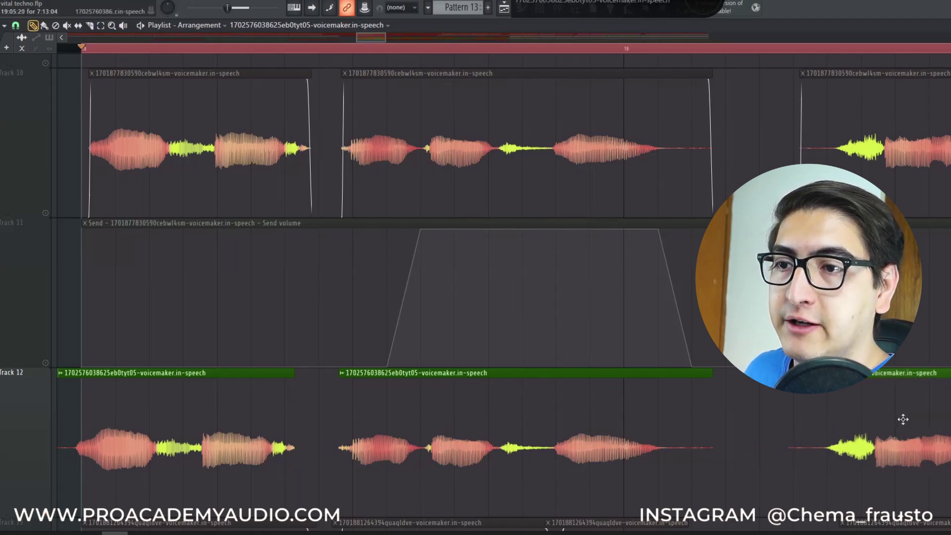
Slice the Track 12 vocal after its third segment, between bars 20 and 21, and align the remainder with the Track 10 phrase above.
scroll(719, 356, "down", 10)
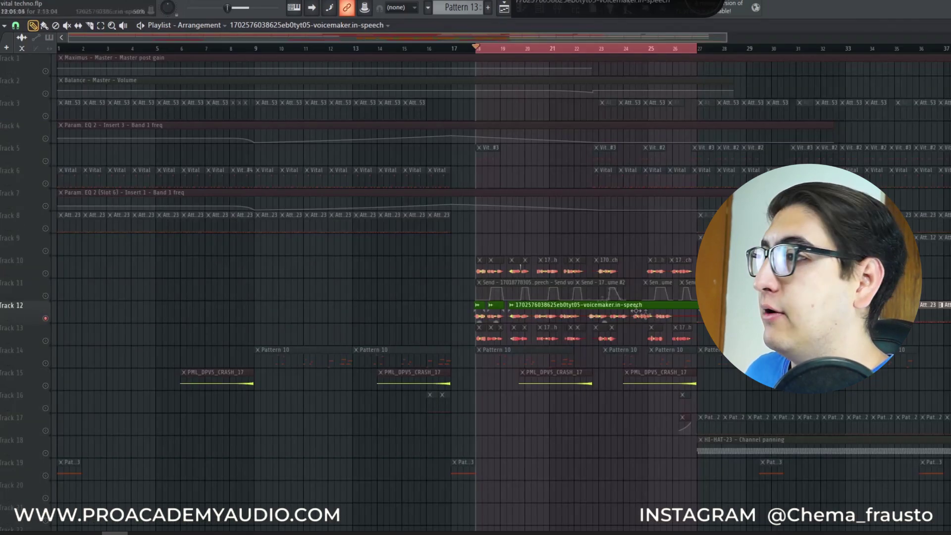
right_click(611, 345)
key("Escape")
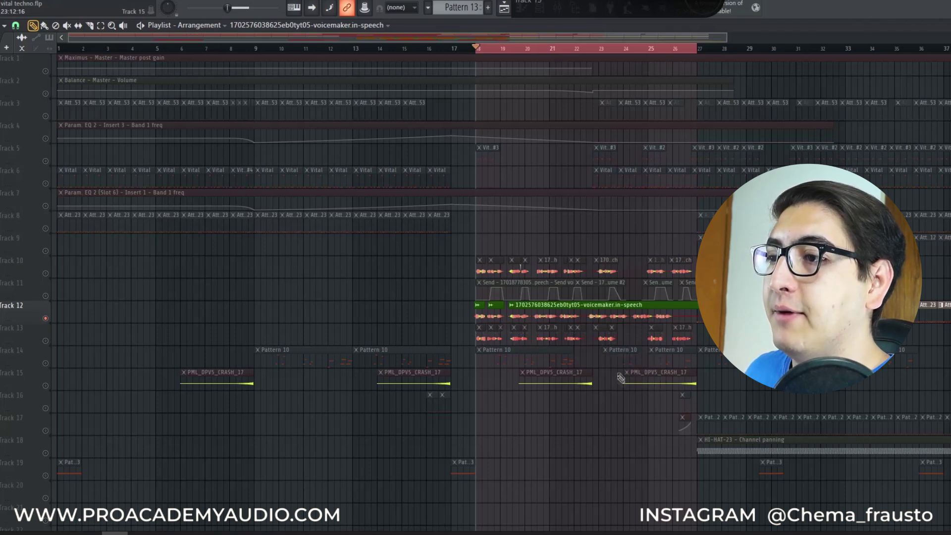
left_click_drag(637, 369, 458, 233)
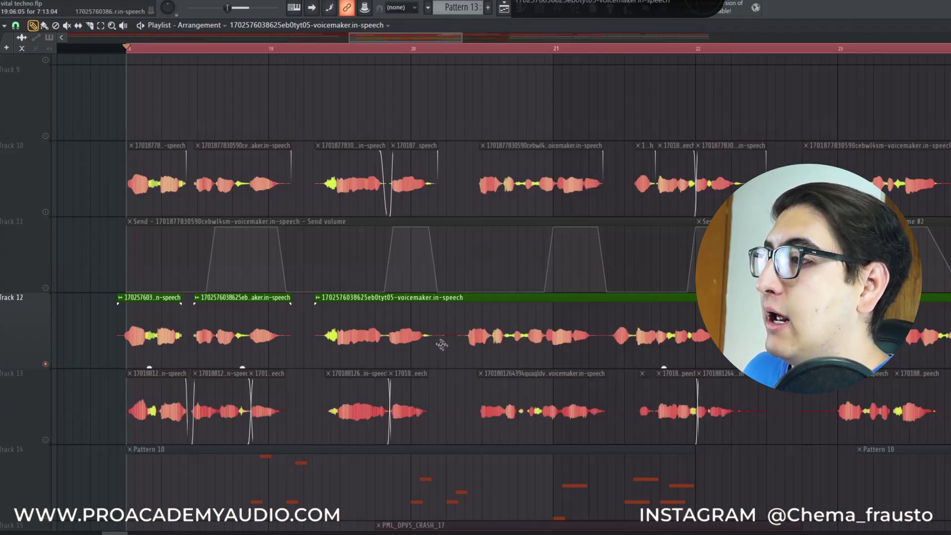
left_click(89, 25)
left_click(454, 333)
left_click(32, 25)
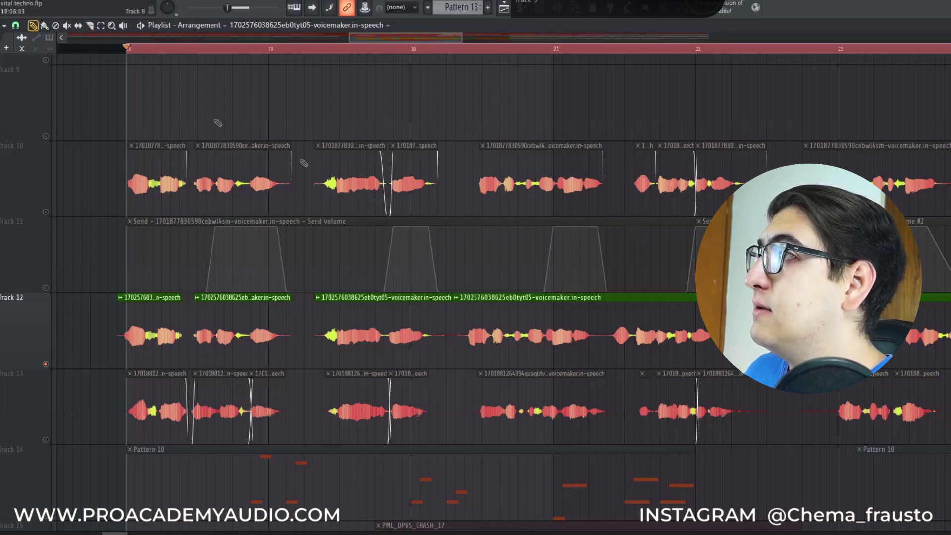
left_click_drag(509, 328, 520, 327)
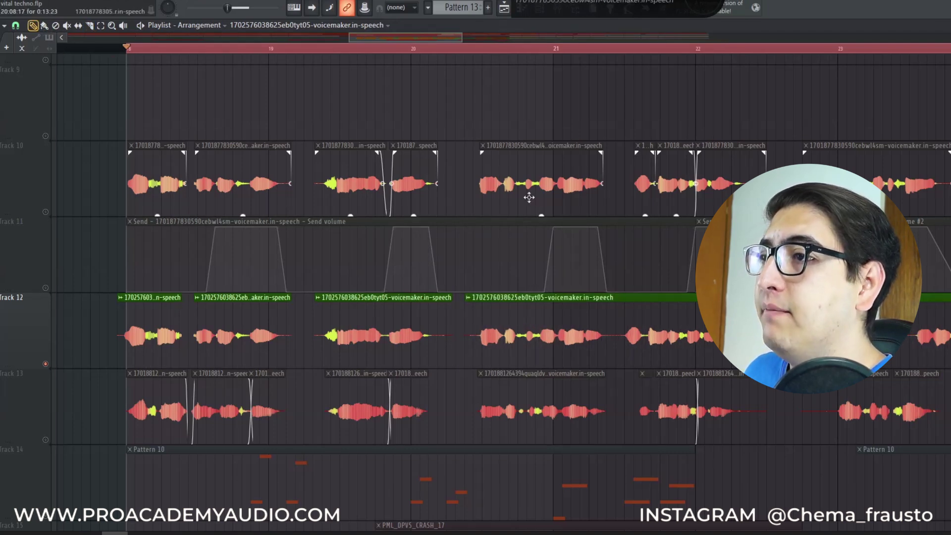
Slice the Track 12 vocal after its fourth segment, align the remainder with the Track 10 phrase before bar 22, and play the arrangement.
left_click(100, 26)
left_click(89, 26)
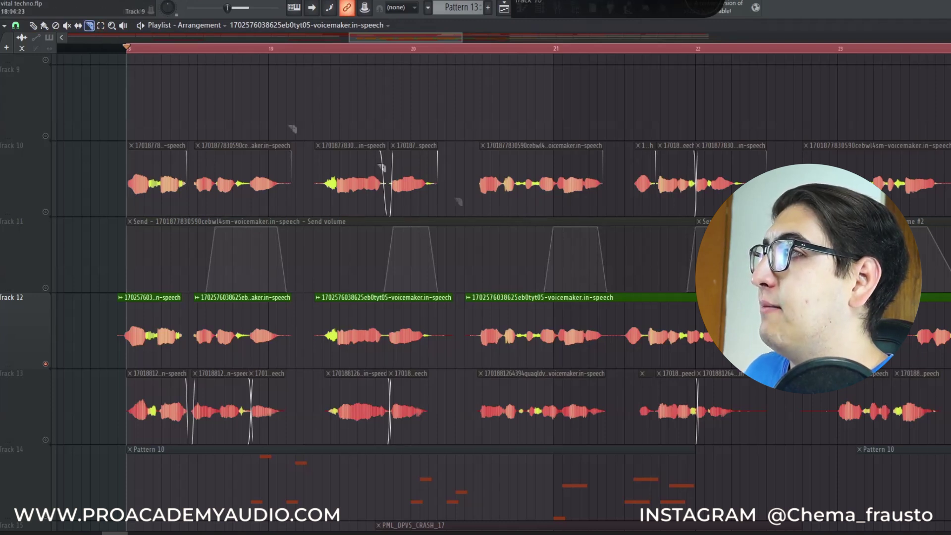
left_click(615, 332)
left_click(33, 25)
left_click_drag(664, 339, 674, 338)
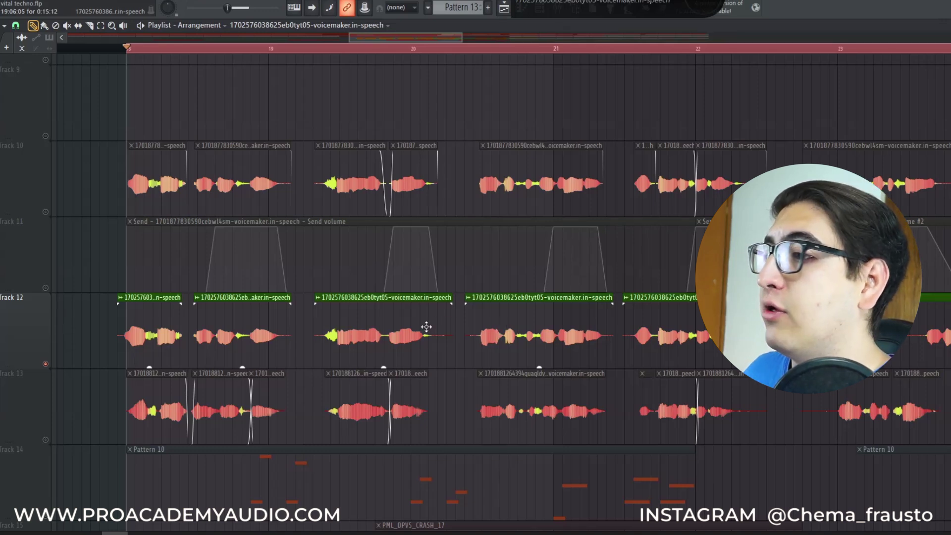
left_click_drag(668, 345, 627, 346)
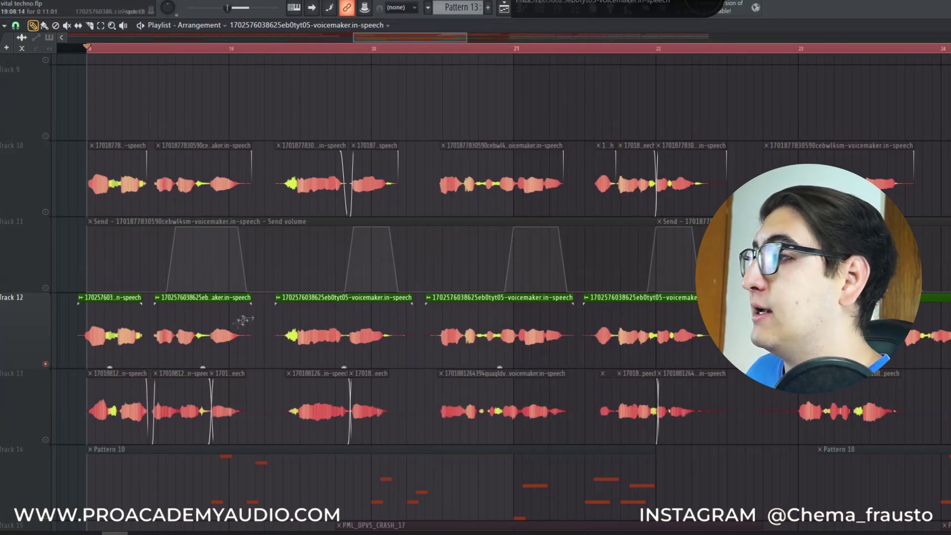
key("space")
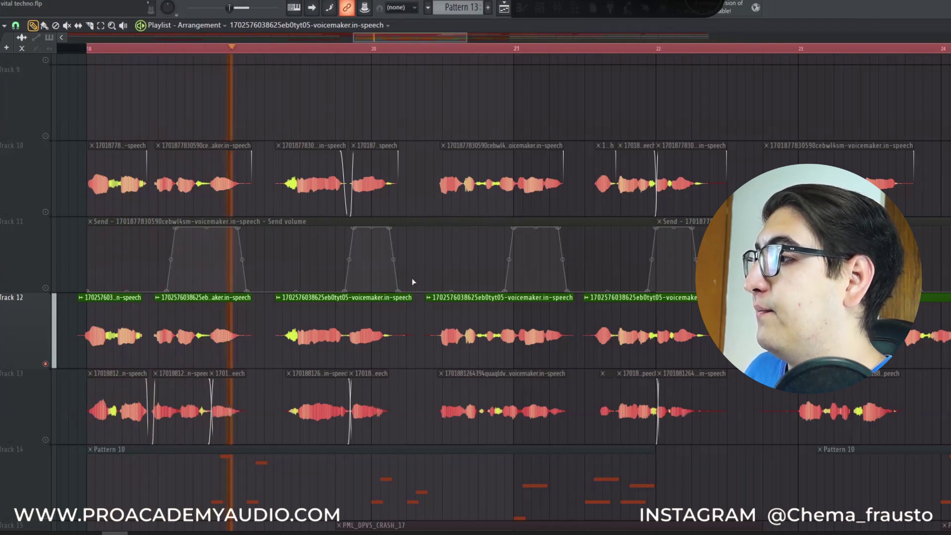
Stop playback and delete all the sliced vocal clips from Track 12 in the playlist.
key("space")
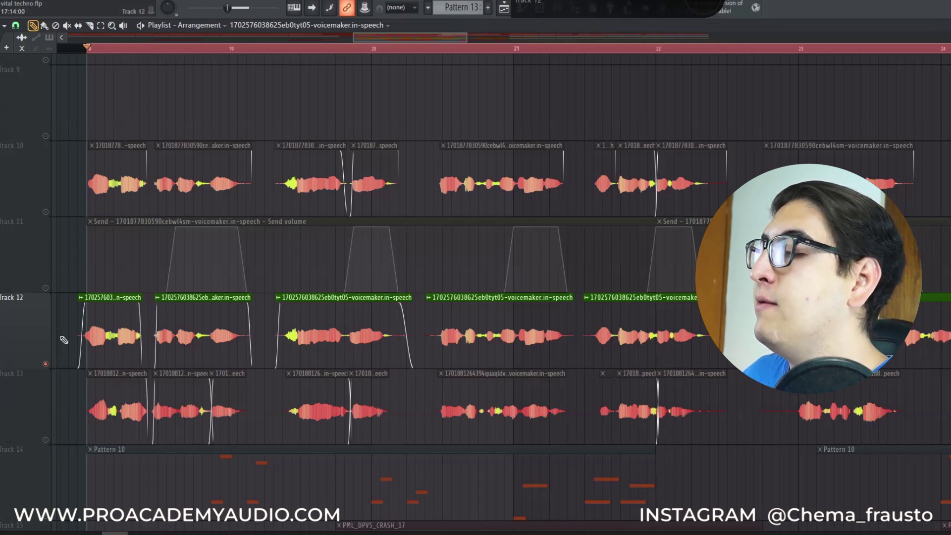
left_click_drag(72, 337, 793, 337)
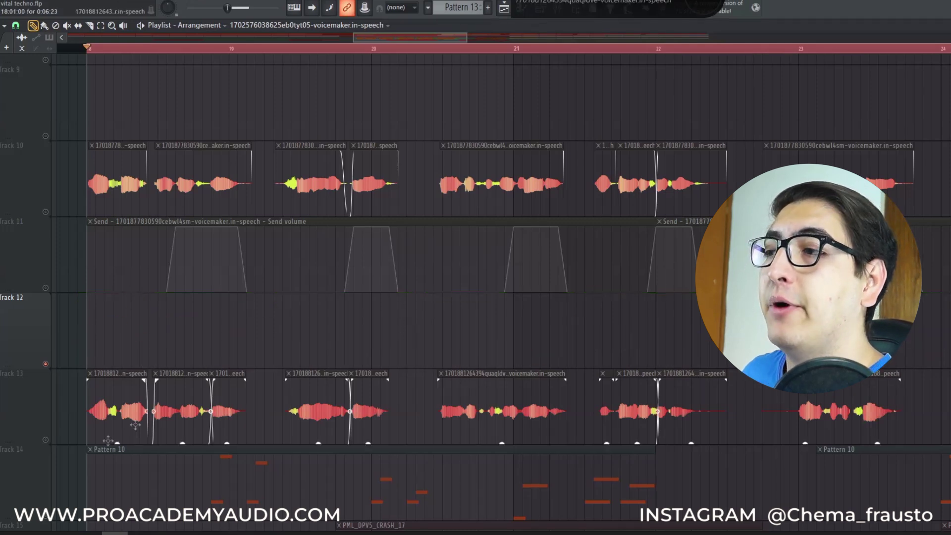
Solo Track 13 and audition its vocal clips from bar 18.
left_click(46, 442)
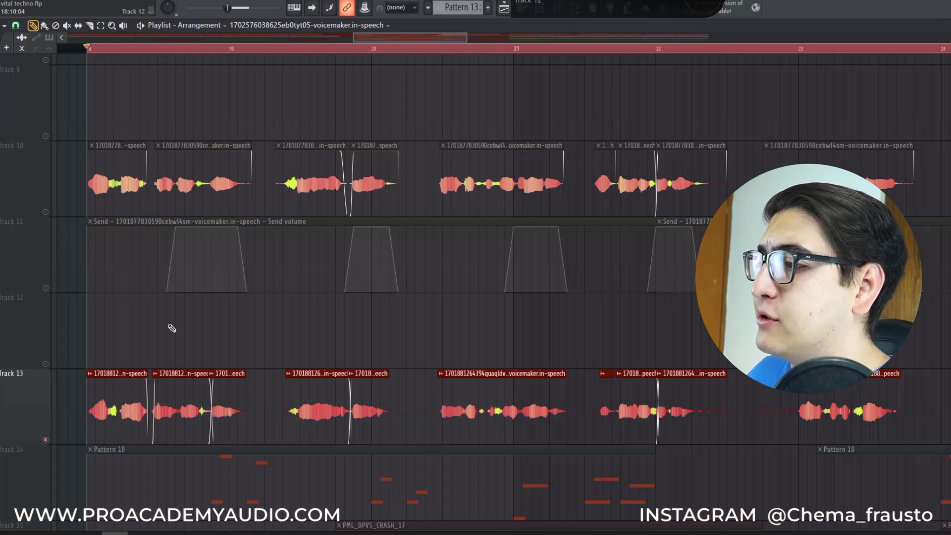
key("space")
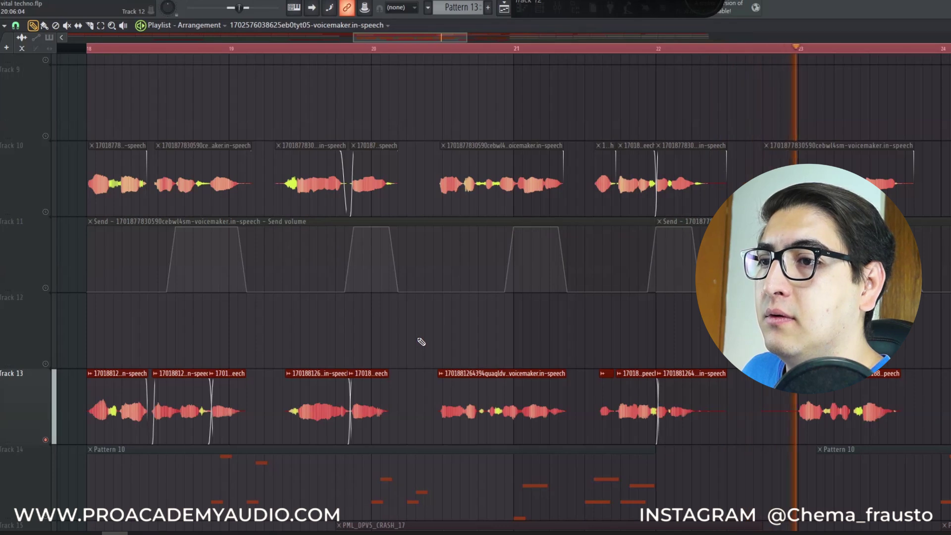
key("space")
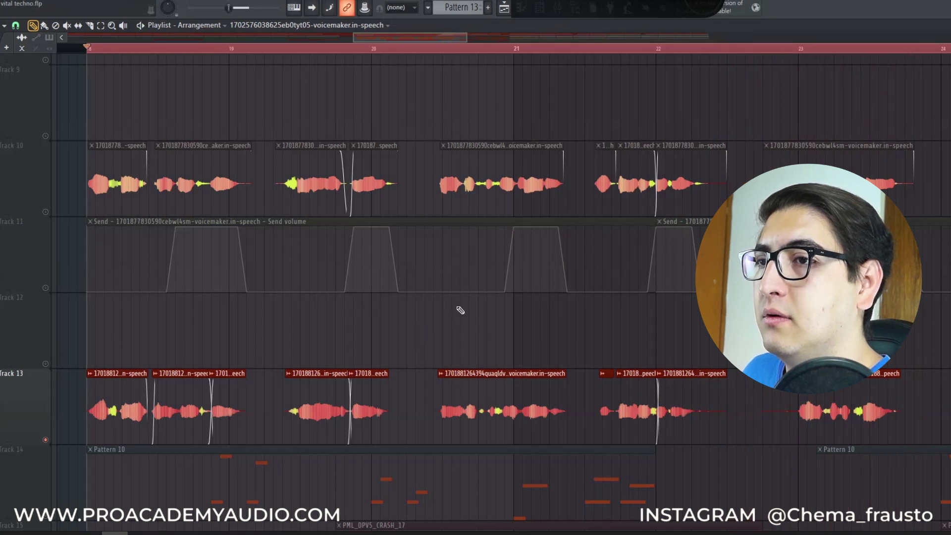
Unmute Tracks 10 and 11 and audition both vocal layers together with the send-volume automation.
left_click(46, 212)
left_click(45, 287)
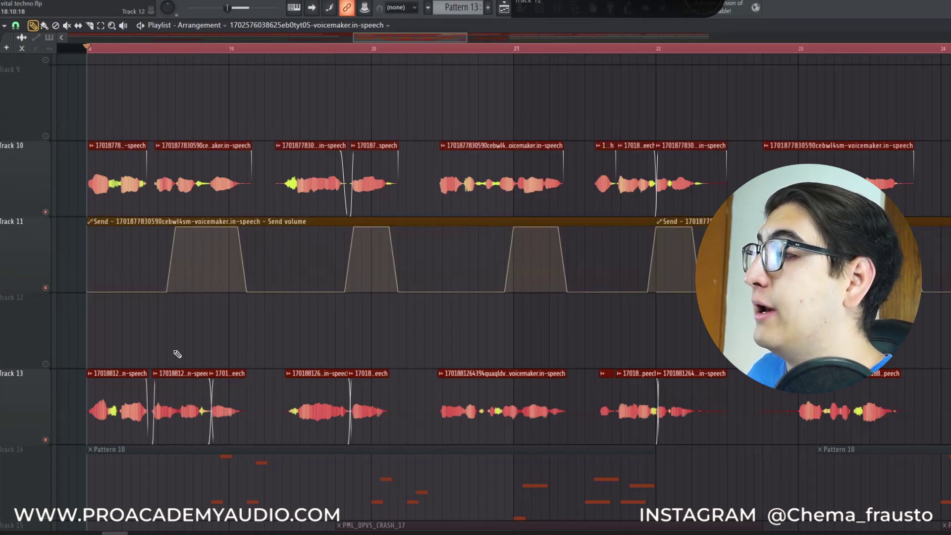
key("space")
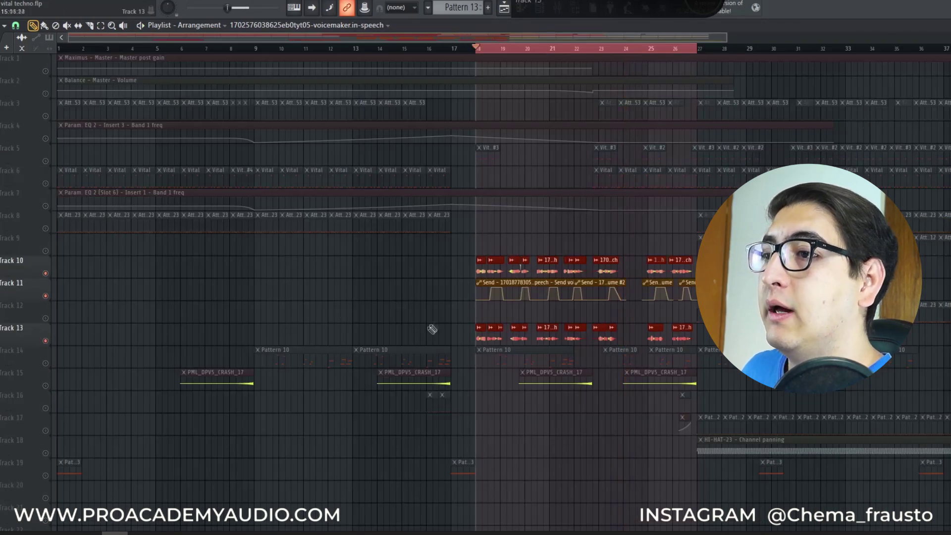
Unmute all playlist tracks, clear the timeline selection, and play the full arrangement from bar 18 through the drop.
left_click(52, 70)
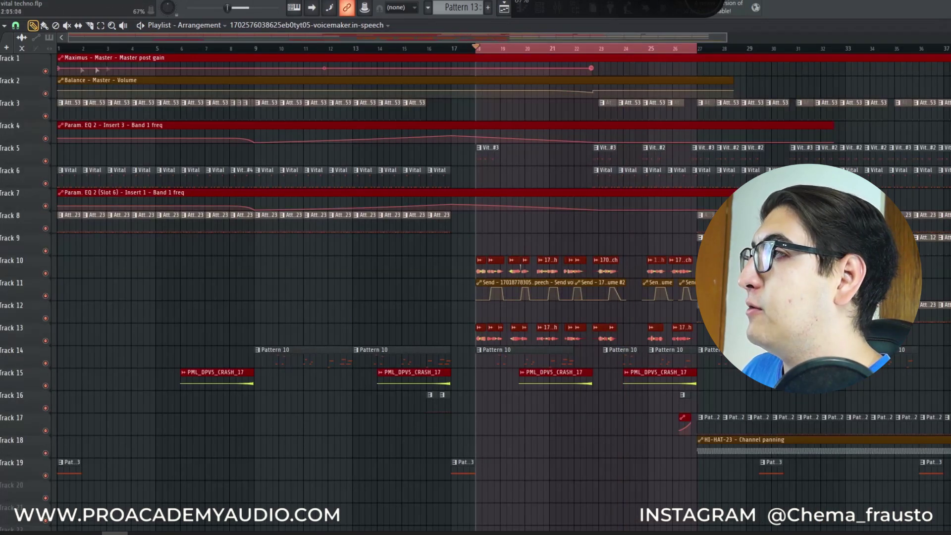
left_click(99, 51)
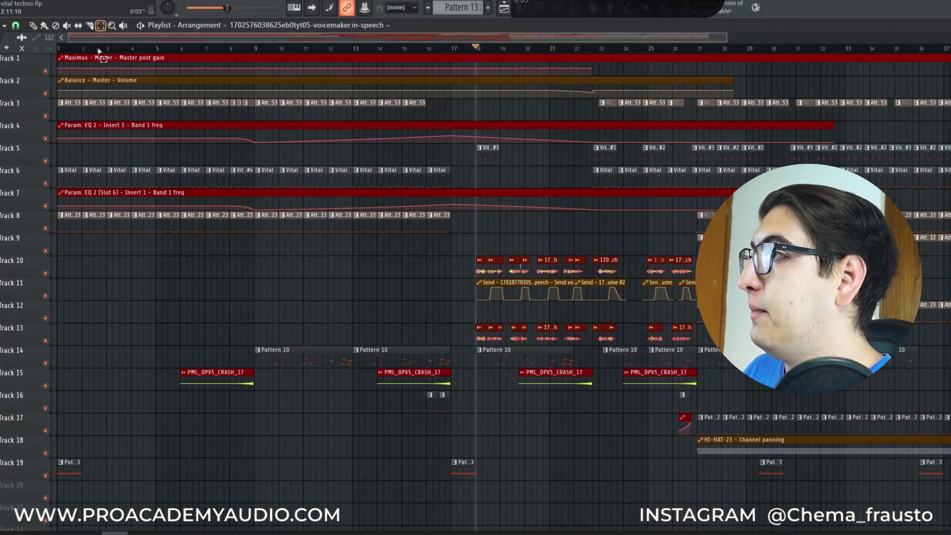
left_click_drag(573, 239, 218, 297)
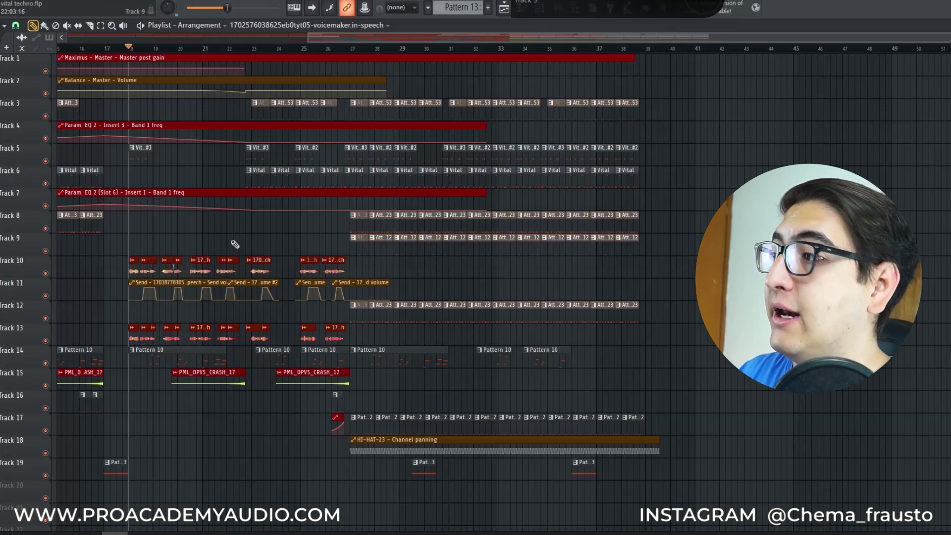
key("space")
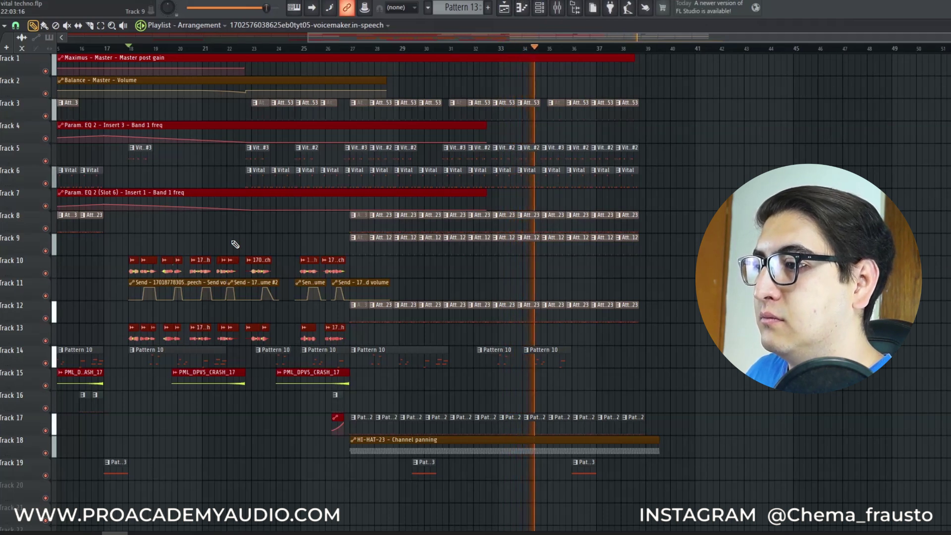
key("space")
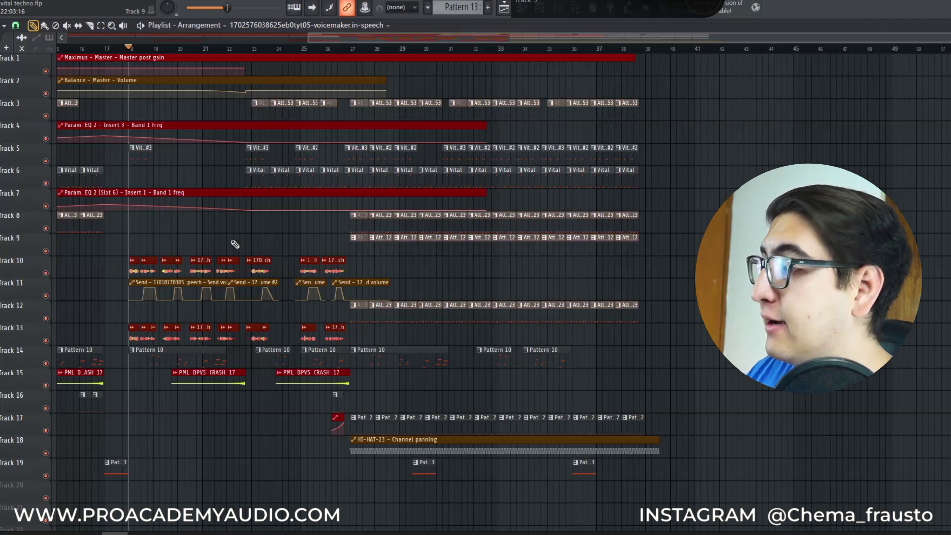
Bypass the whole effects chain on the VOCAL IA mixer track and return to the playlist.
key("F9")
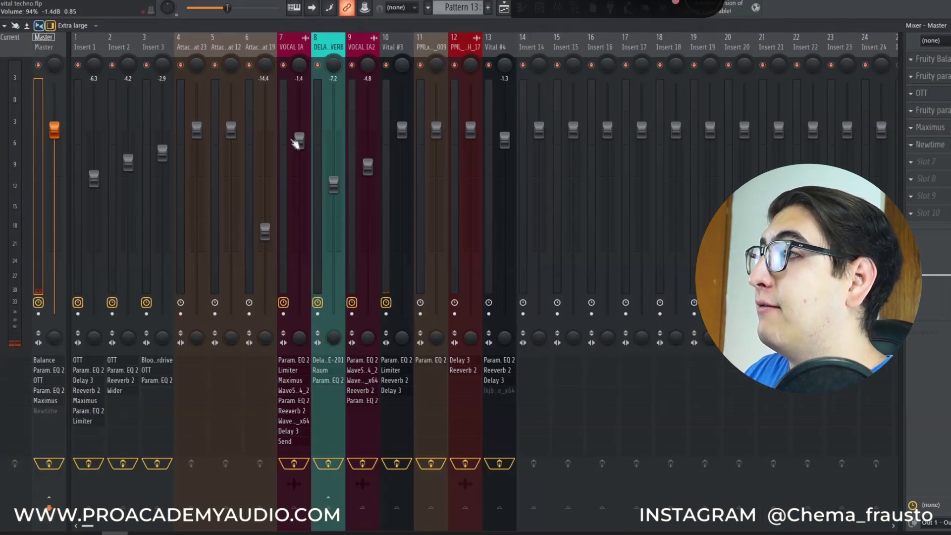
left_click(292, 48)
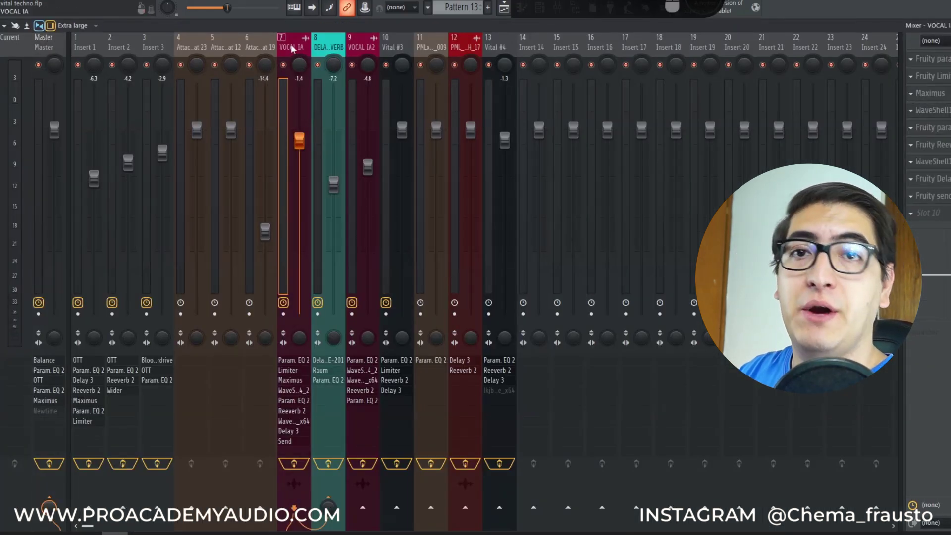
key("F9")
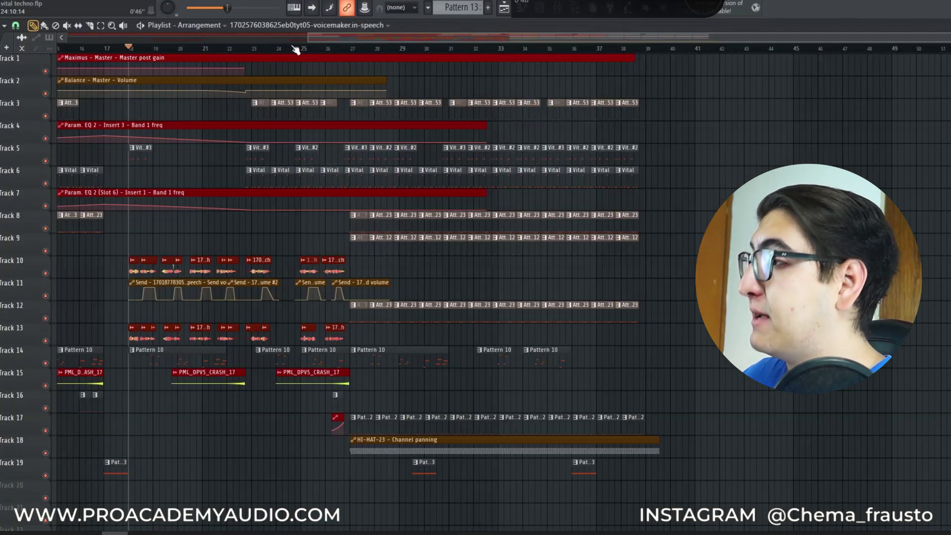
key("F9")
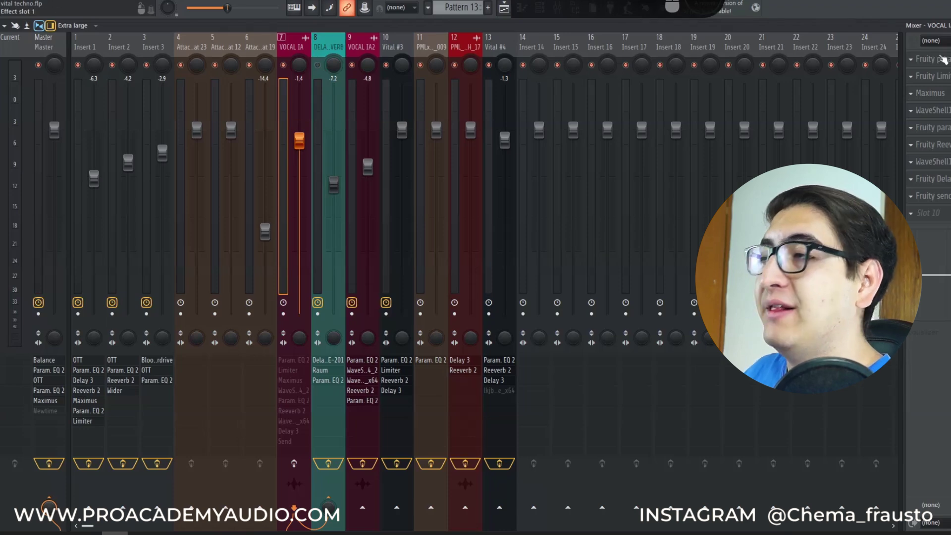
key("F9")
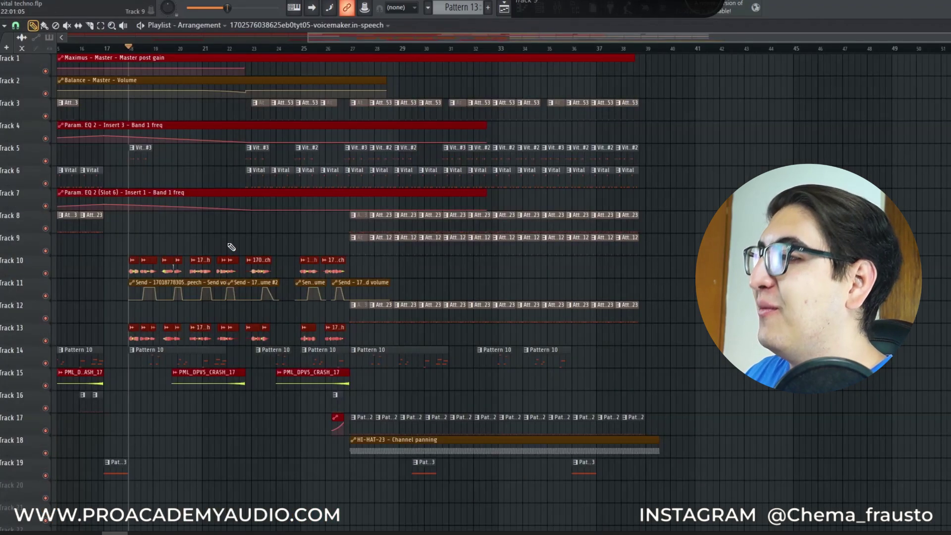
Play the arrangement from bar 18 with the vocal dry, re-enable the VOCAL IA effects during playback to compare, and stop.
key("space")
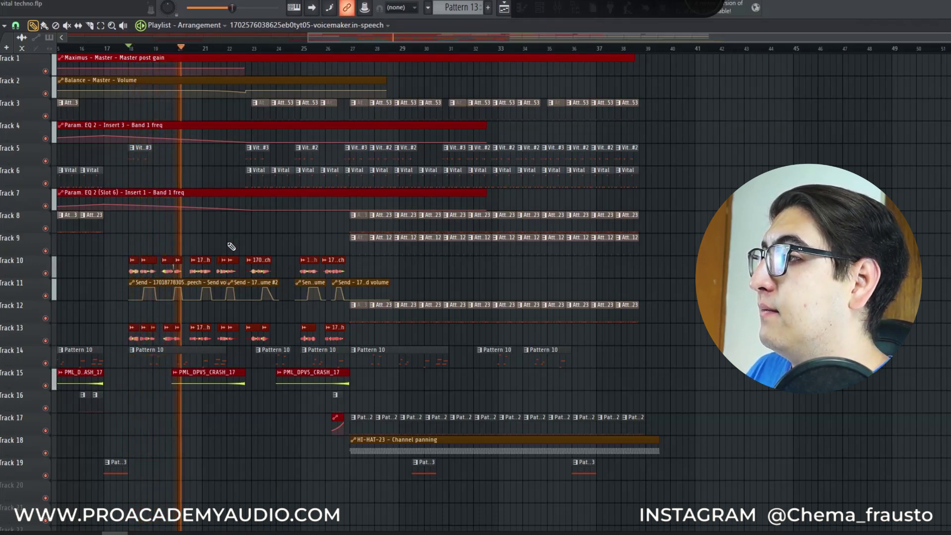
key("F9")
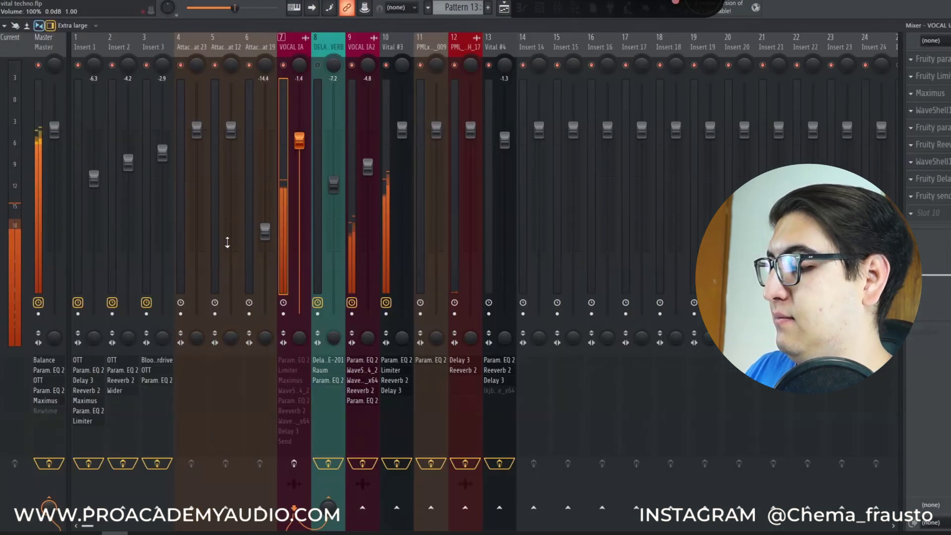
left_click(295, 463)
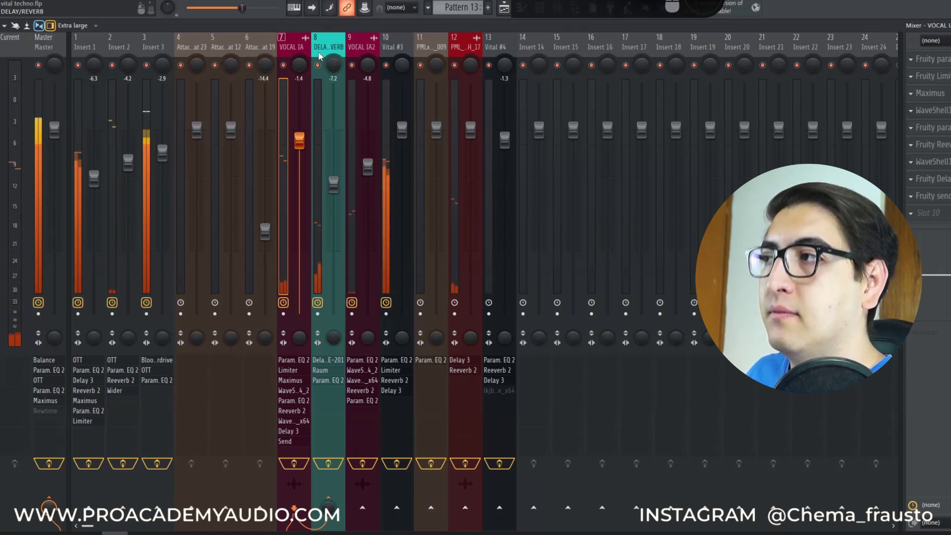
key("F5")
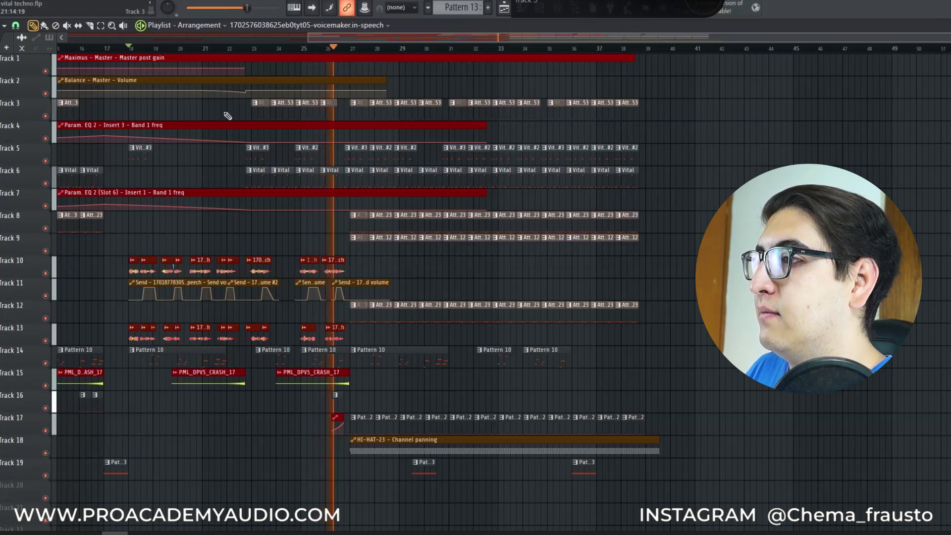
key("space")
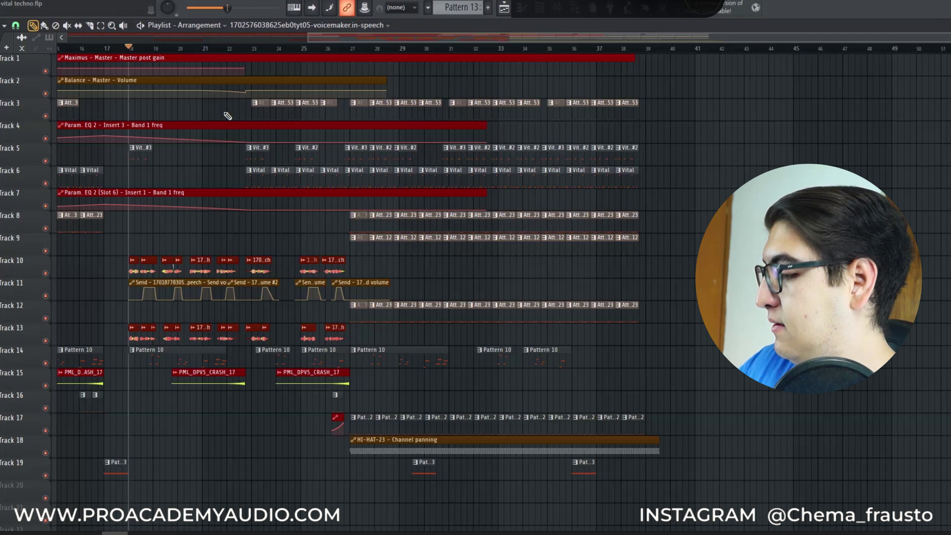